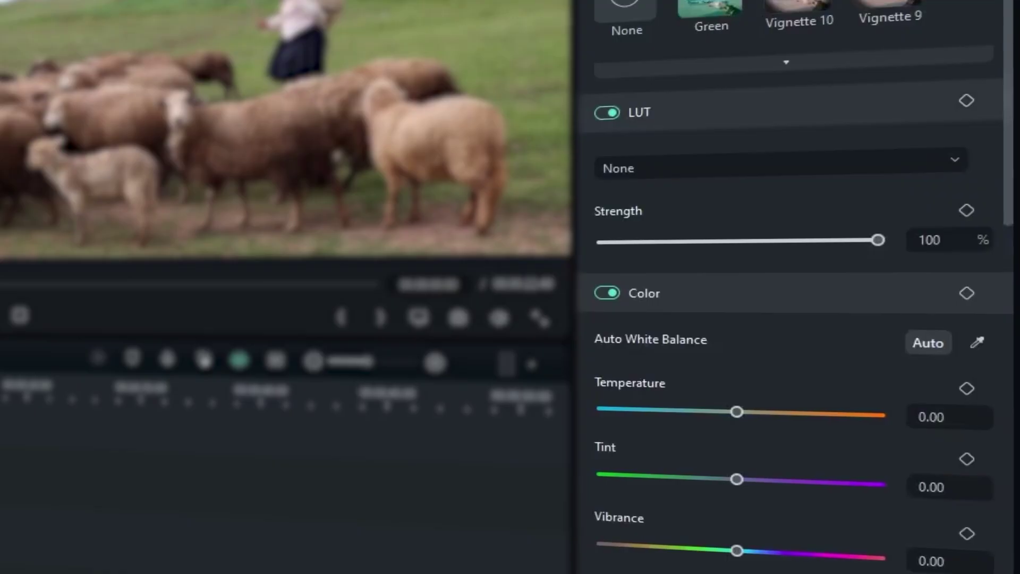
Select the sheep-herding clip on the timeline and bring up its Color settings.
scroll(802, 287, down, 7)
scroll(802, 287, down, 9)
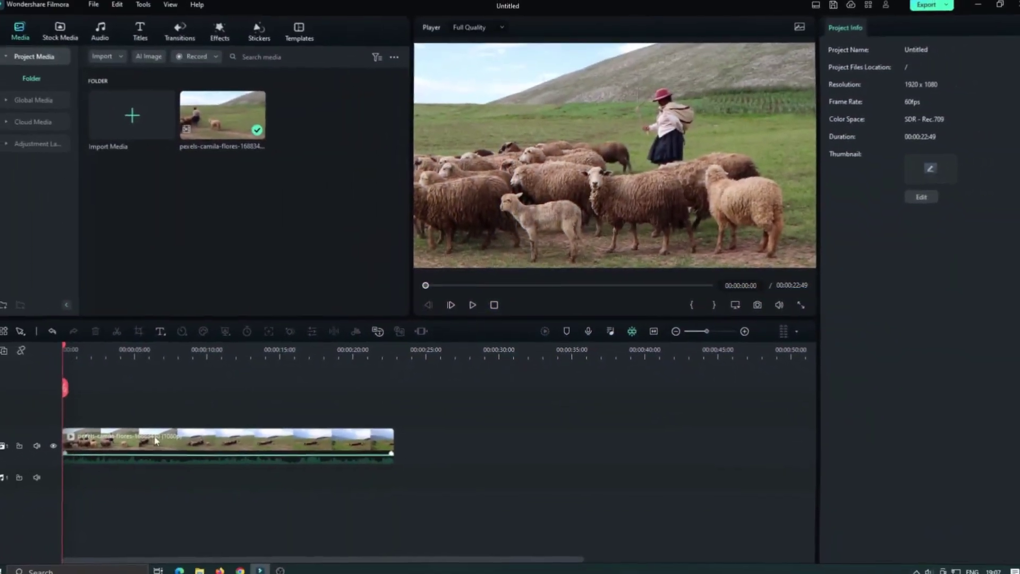
click(163, 433)
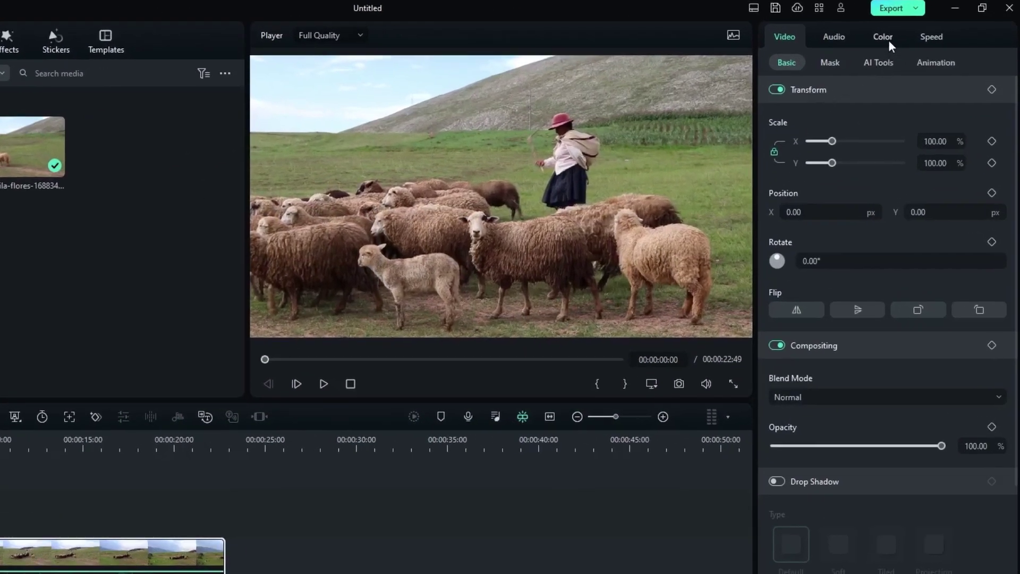
click(883, 37)
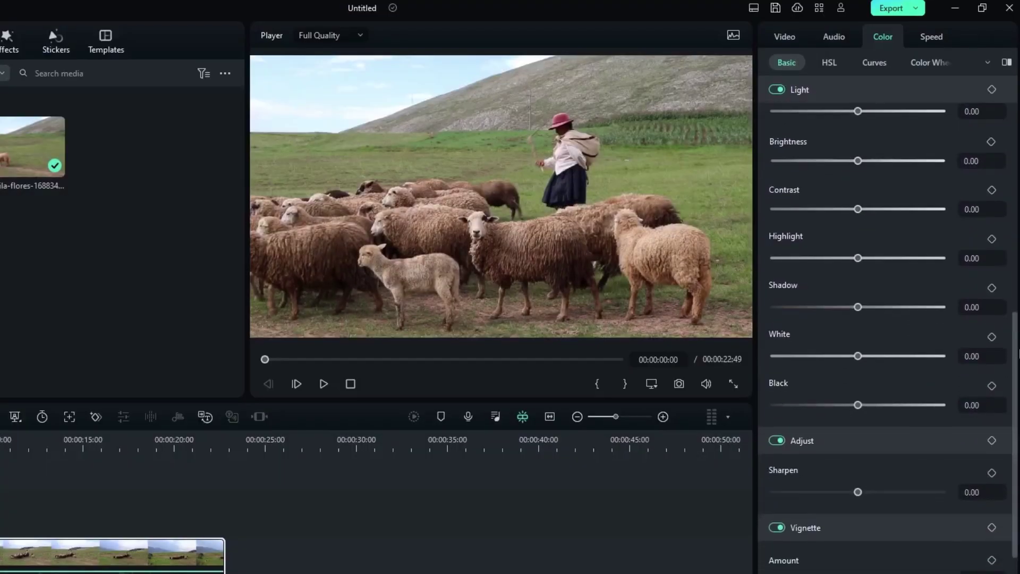
scroll(888, 329, down, 6)
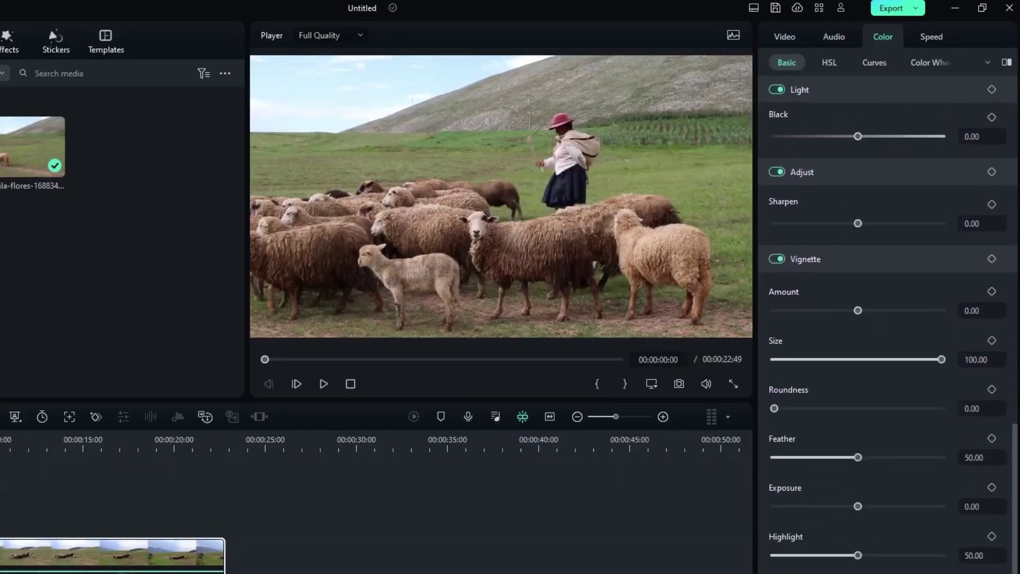
scroll(888, 340, up, 5)
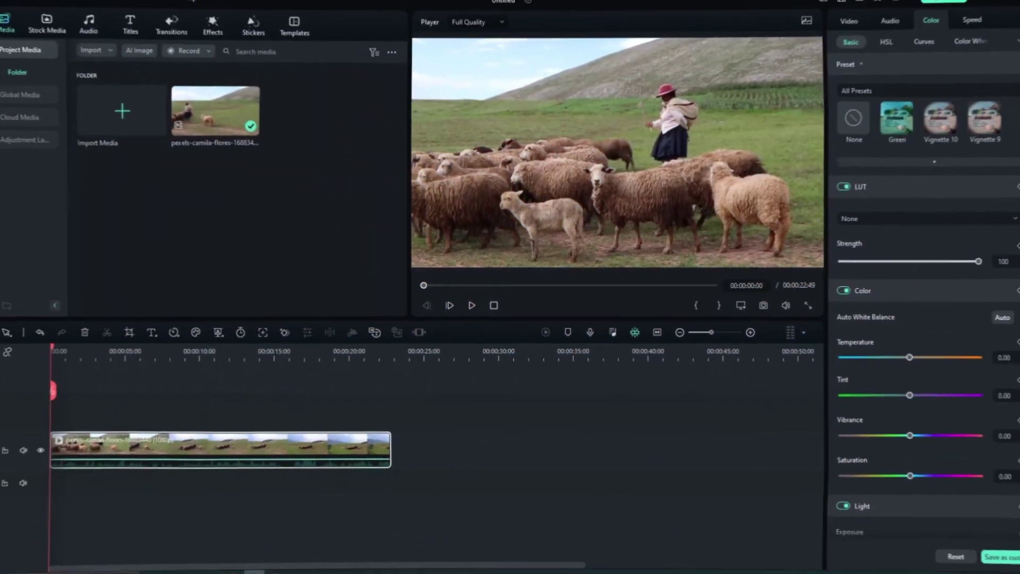
Set Temperature 4.88, Tint -15.45, Vibrance 12.20 and Saturation 4.07 in the Basic colour controls.
scroll(925, 372, down, 2)
drag(909, 357, 916, 357)
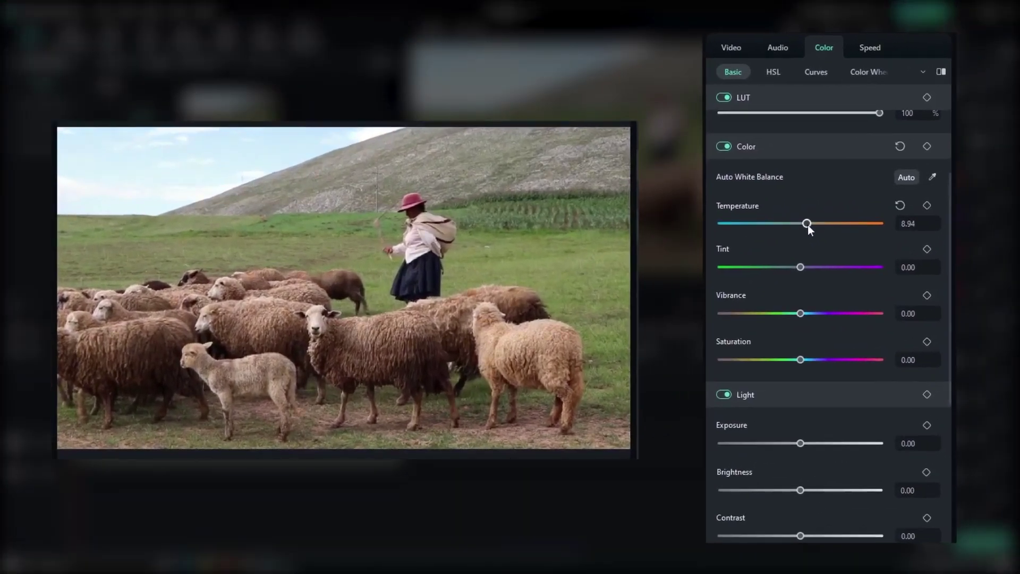
drag(808, 225, 805, 224)
drag(799, 266, 788, 265)
drag(801, 314, 803, 313)
drag(800, 359, 804, 360)
drag(809, 314, 811, 313)
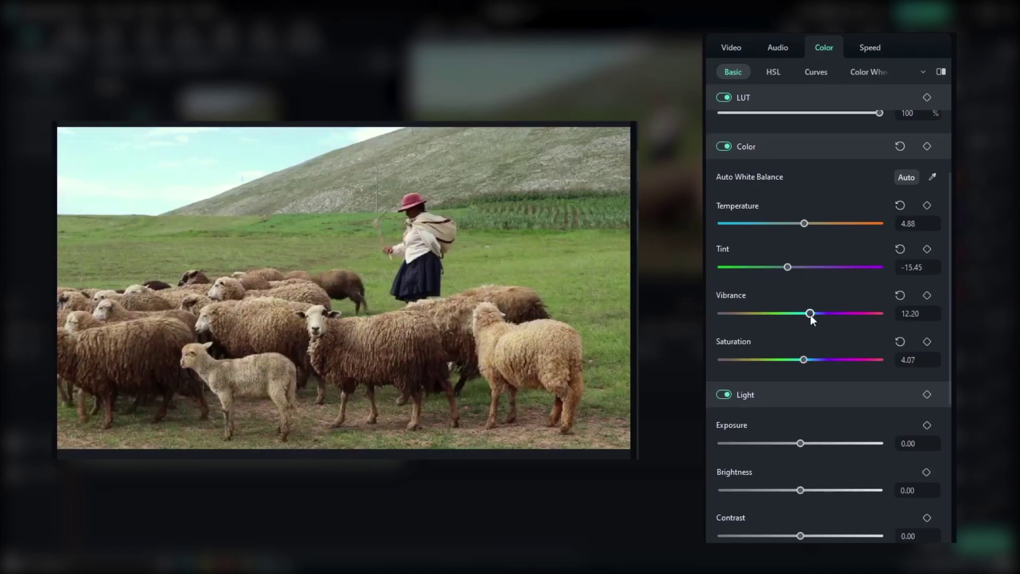
Set Exposure 1.63, Brightness -3.28, Highlight 8.13, White -8.94 and Black -15.45.
scroll(862, 424, down, 4)
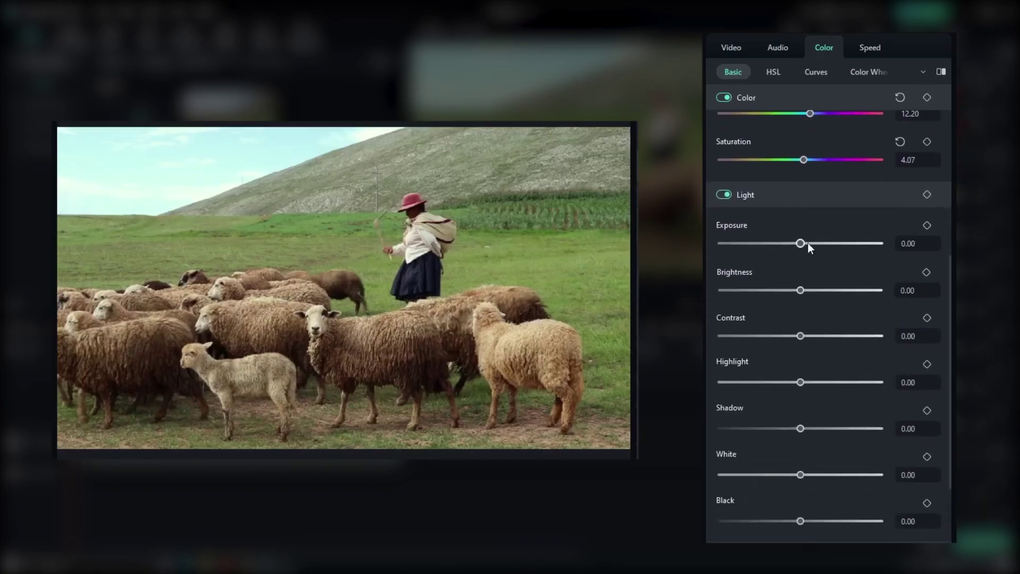
drag(801, 243, 803, 244)
drag(800, 290, 797, 290)
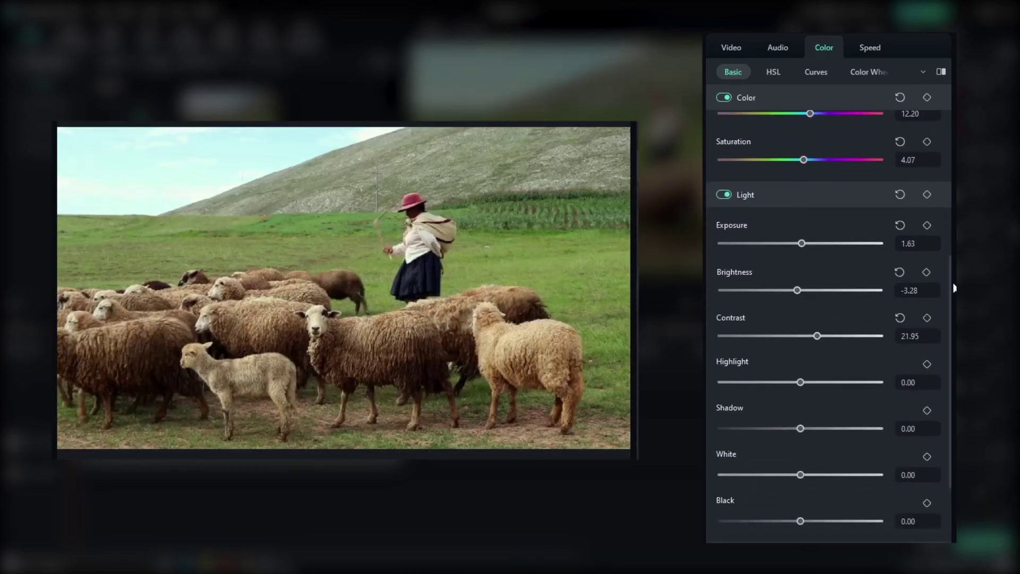
scroll(850, 329, down, 3)
drag(801, 271, 806, 271)
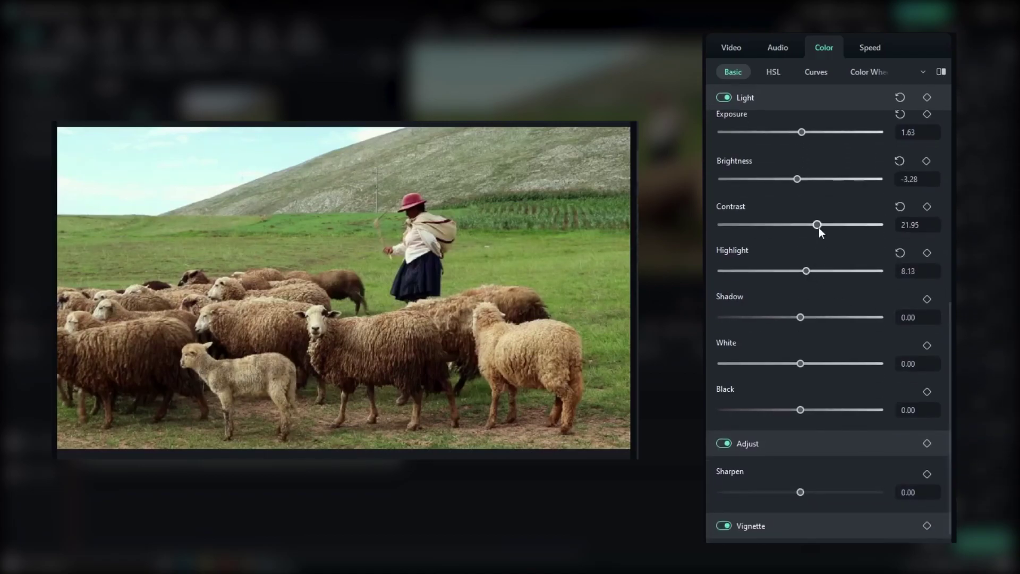
drag(817, 224, 823, 224)
drag(800, 410, 788, 415)
drag(947, 311, 955, 96)
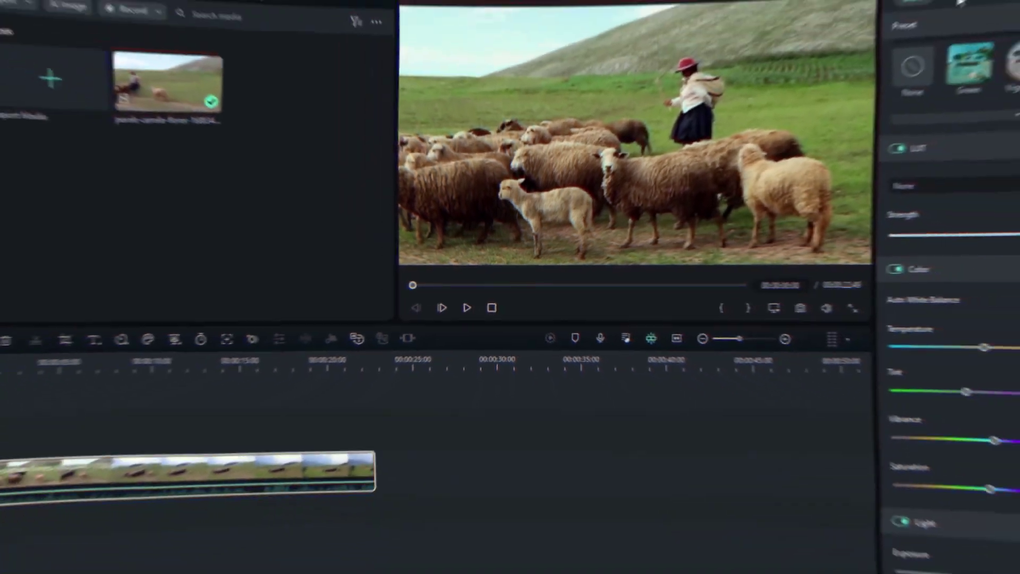
In HSL, pick the green colour range and shift its hue and saturation.
click(868, 53)
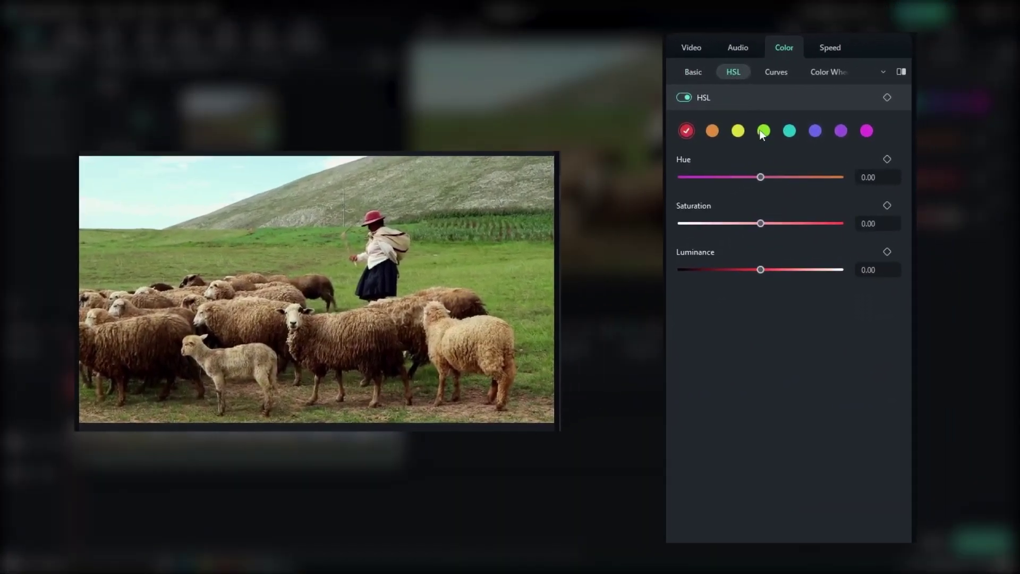
click(764, 132)
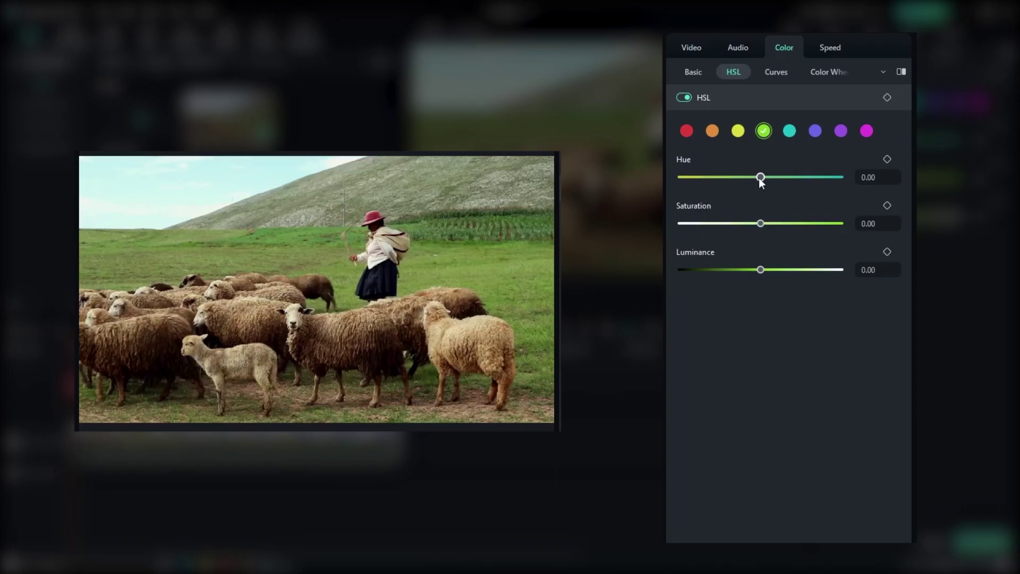
mouse_move(759, 178)
mouse_down()
mouse_move(735, 178)
mouse_move(808, 181)
mouse_move(728, 181)
mouse_move(764, 182)
mouse_up()
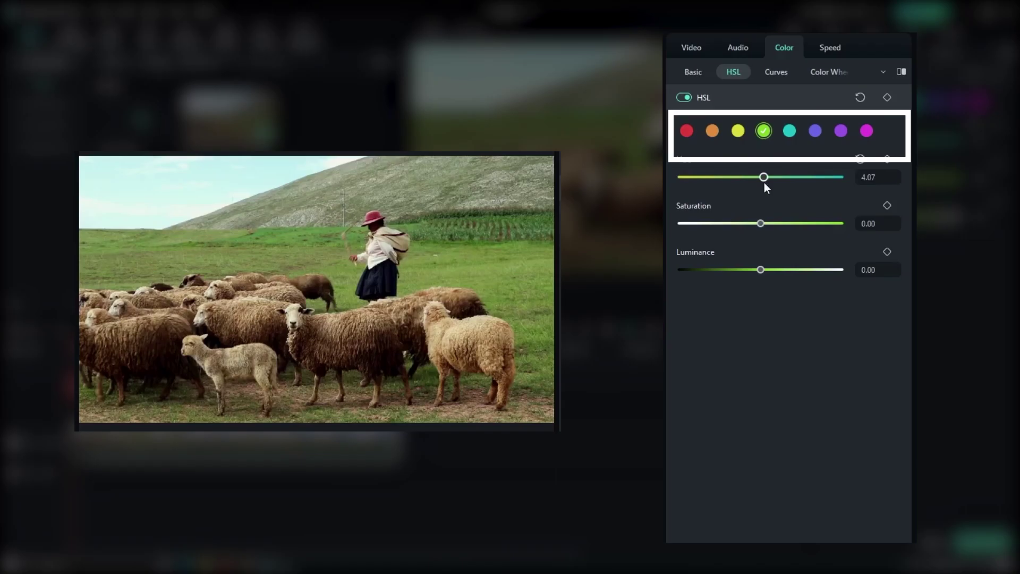
drag(790, 226, 817, 230)
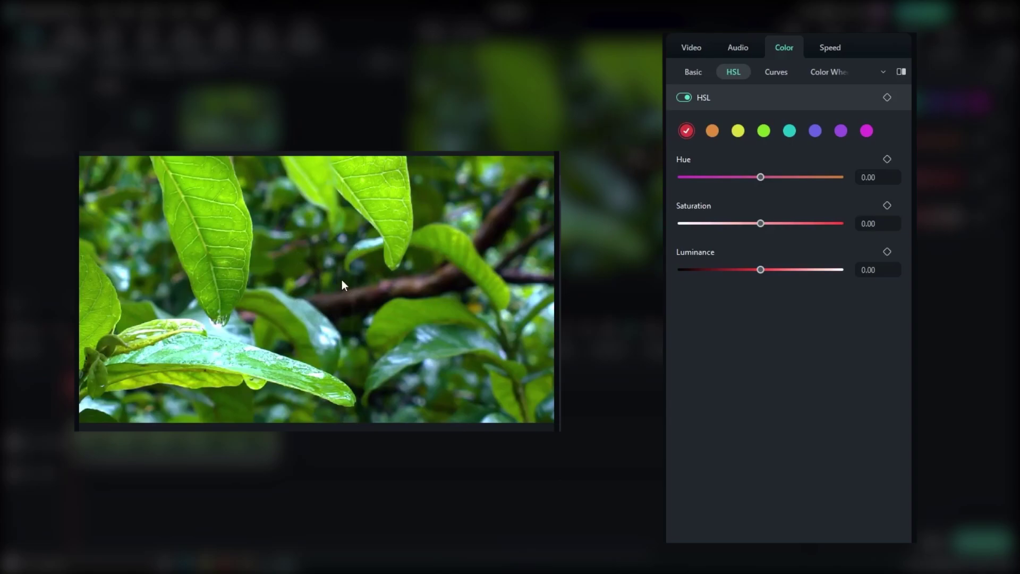
Set green hue to 100, yellow hue 67.48 and luminance 61.79, and raise green luminance.
click(764, 129)
drag(764, 176, 850, 177)
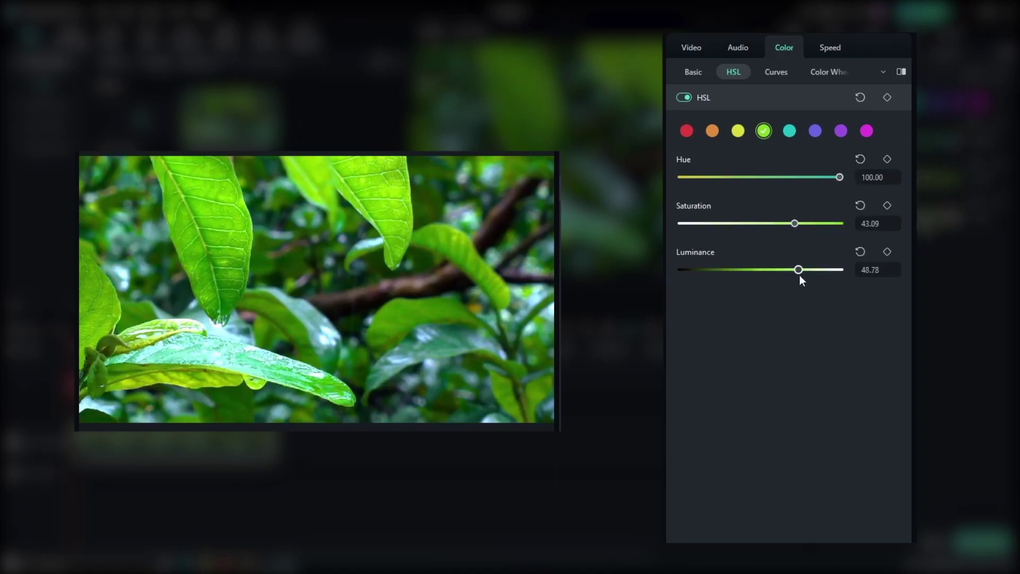
click(738, 131)
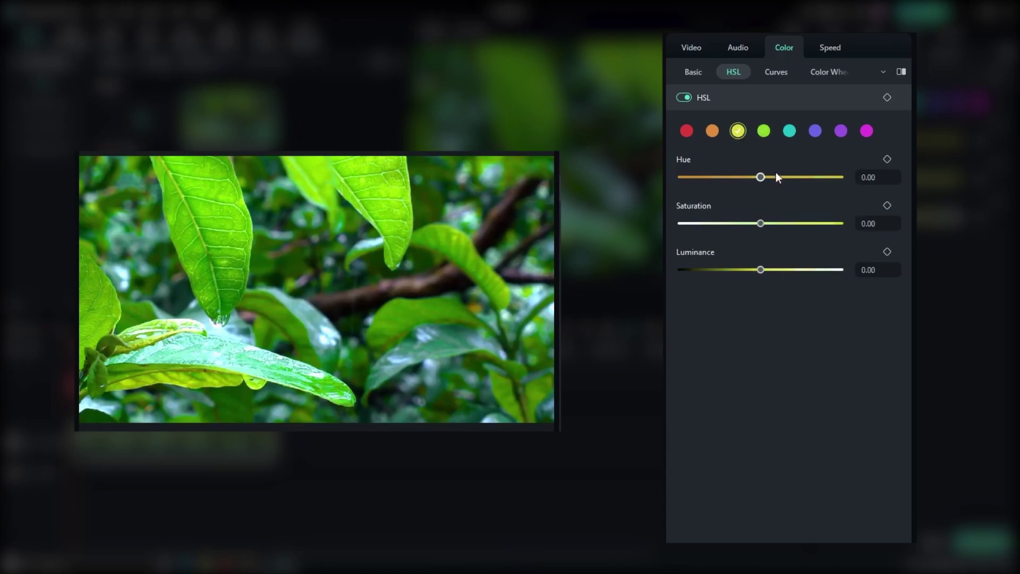
drag(760, 177, 677, 181)
drag(764, 185, 815, 186)
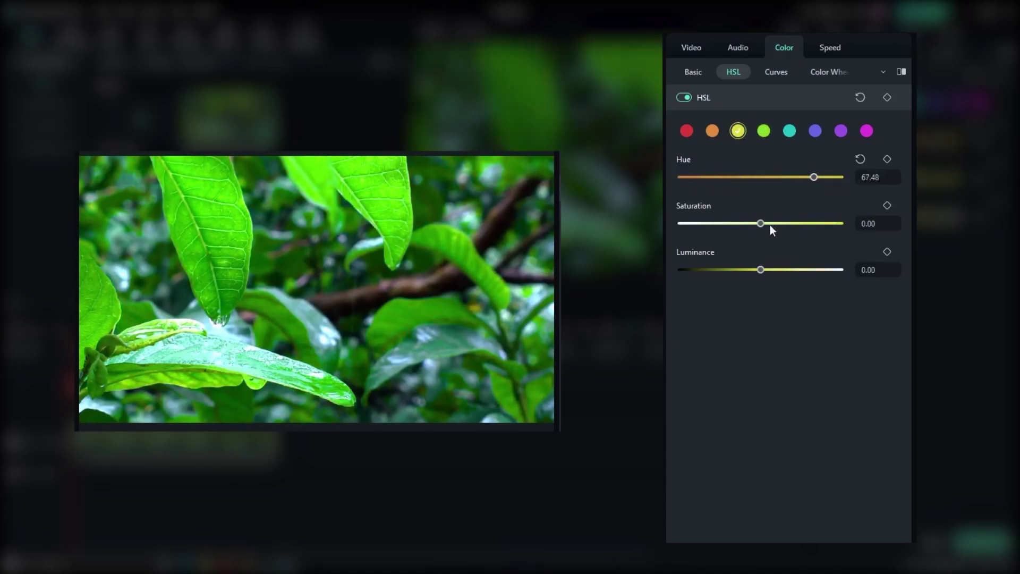
drag(759, 270, 810, 270)
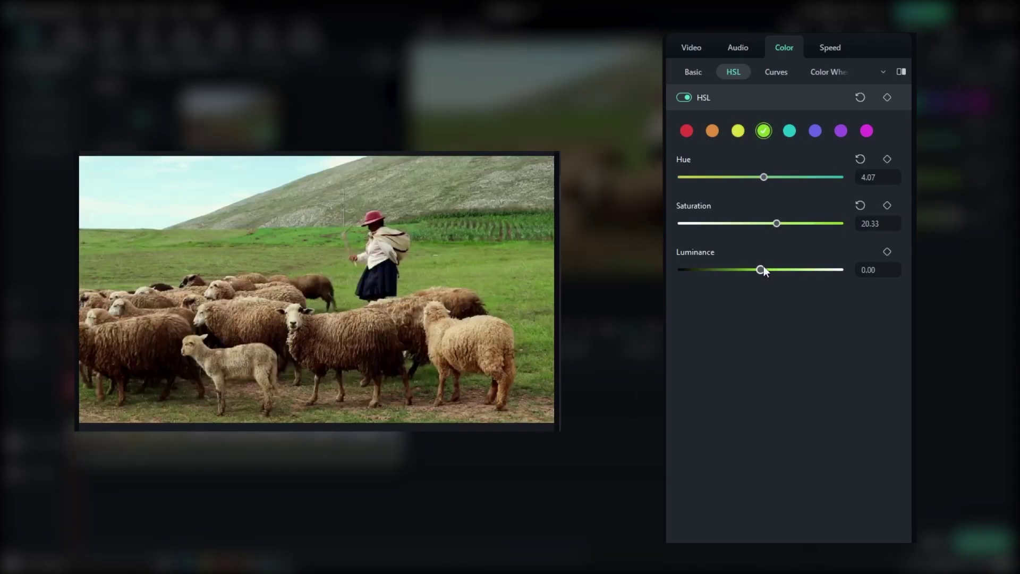
drag(763, 271, 810, 273)
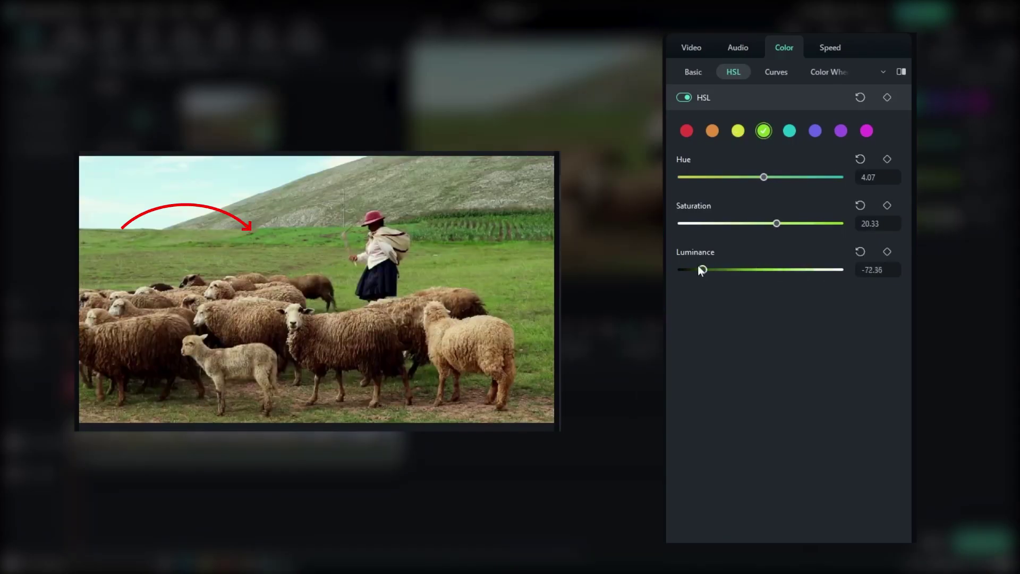
Set the luminance of the sheep clip's green range to 23.58.
drag(701, 270, 839, 270)
drag(699, 270, 786, 276)
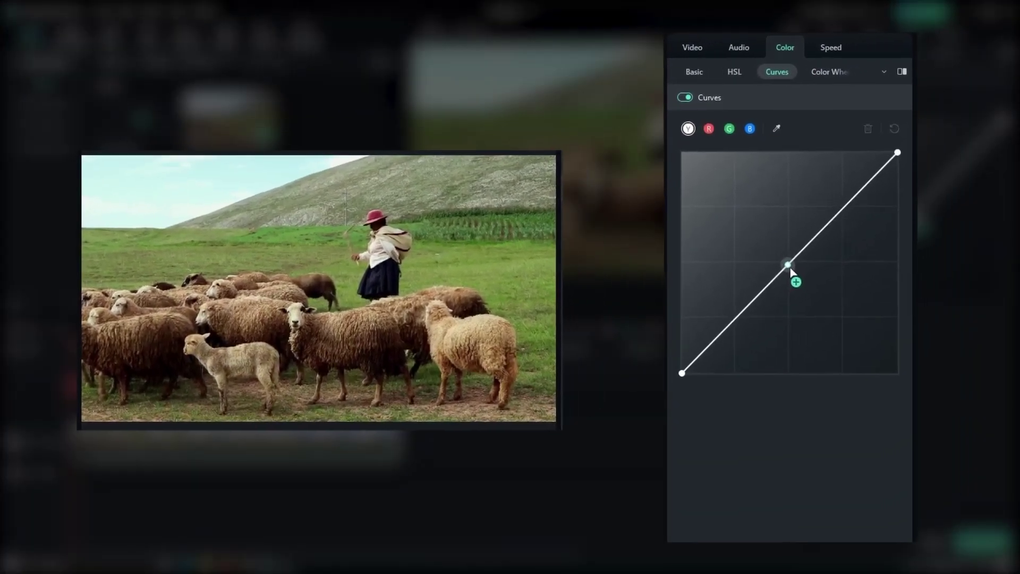
Add a curve midpoint and bend the red channel curve with two control points.
click(912, 213)
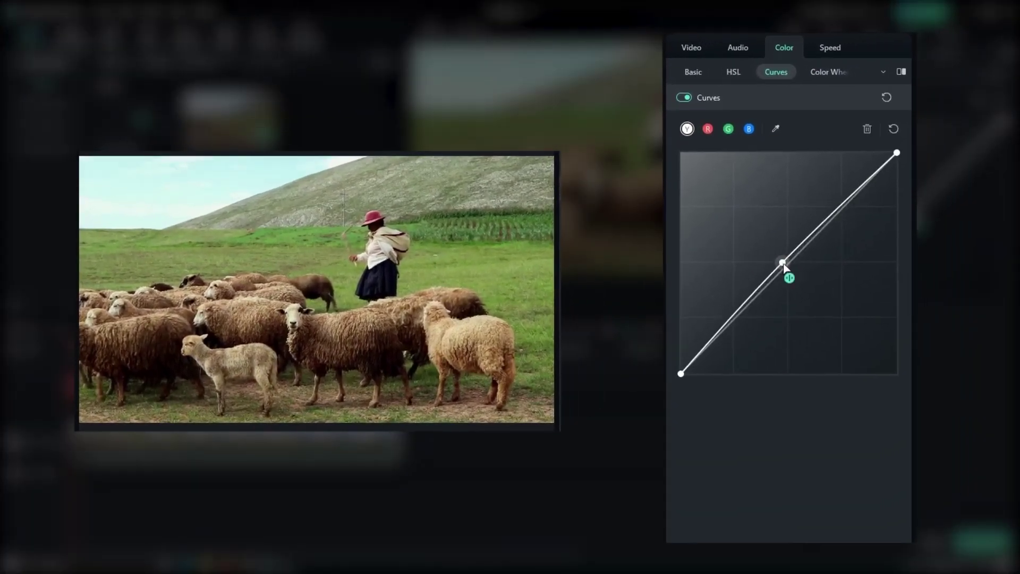
click(708, 129)
drag(786, 266, 856, 206)
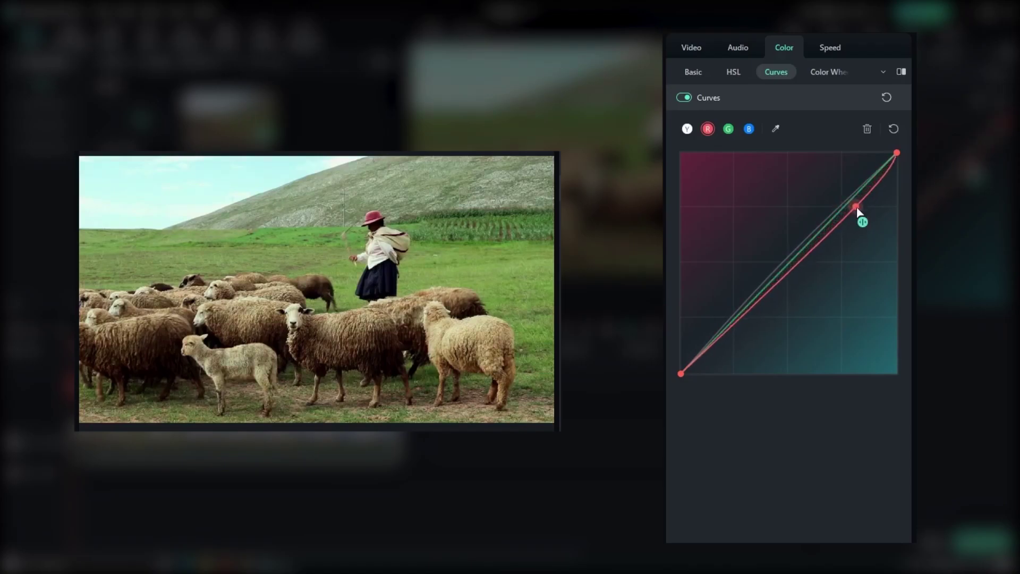
drag(740, 318, 729, 322)
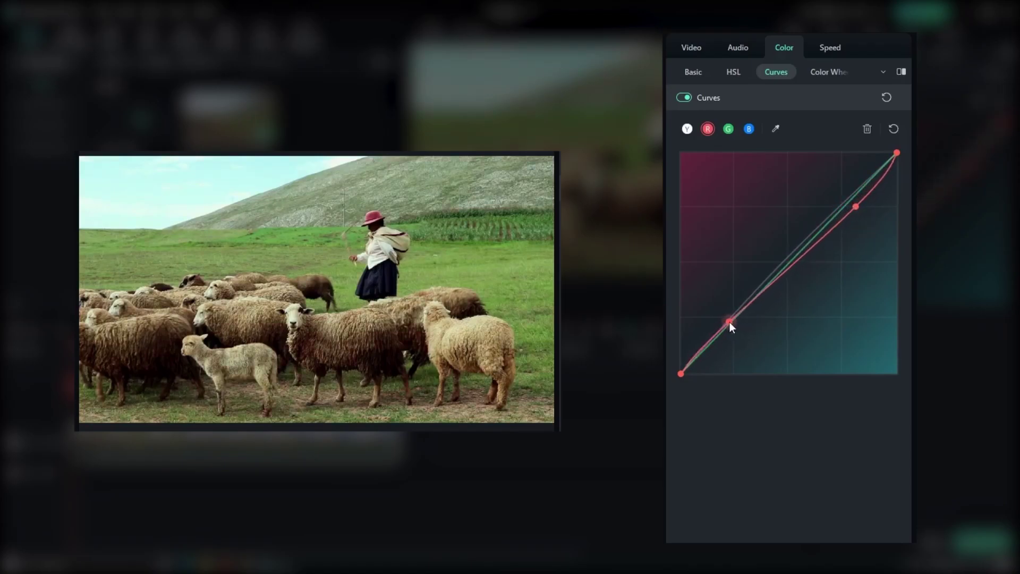
Bend the green channel curve with a midtone point and a lowered upper point.
click(728, 129)
click(790, 260)
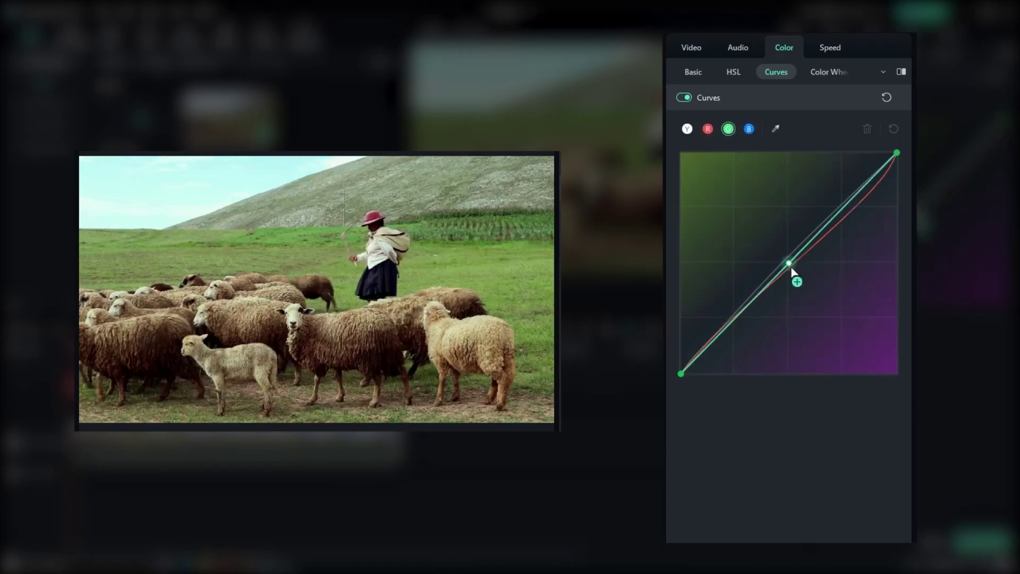
drag(792, 260, 712, 327)
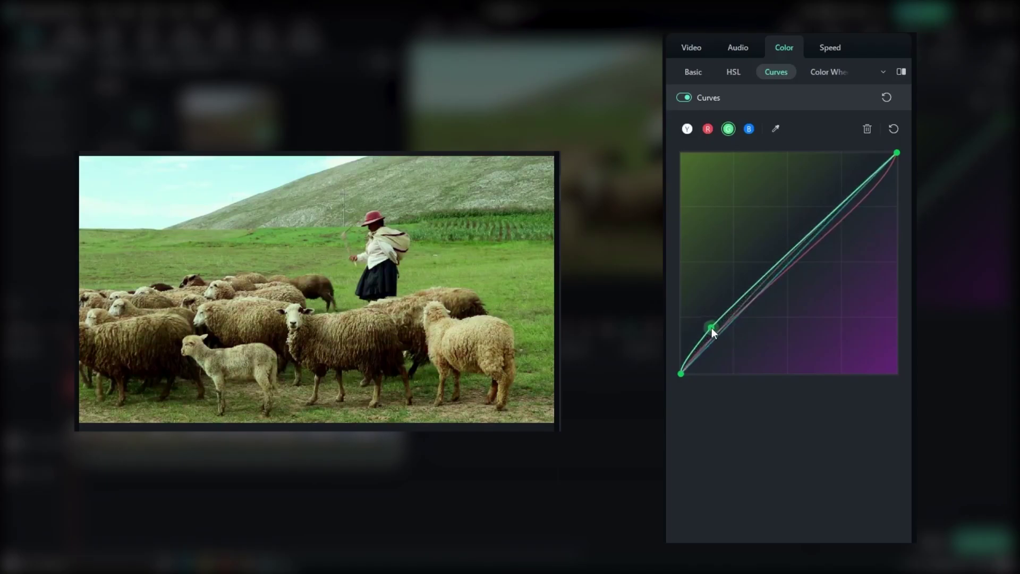
drag(832, 229, 872, 189)
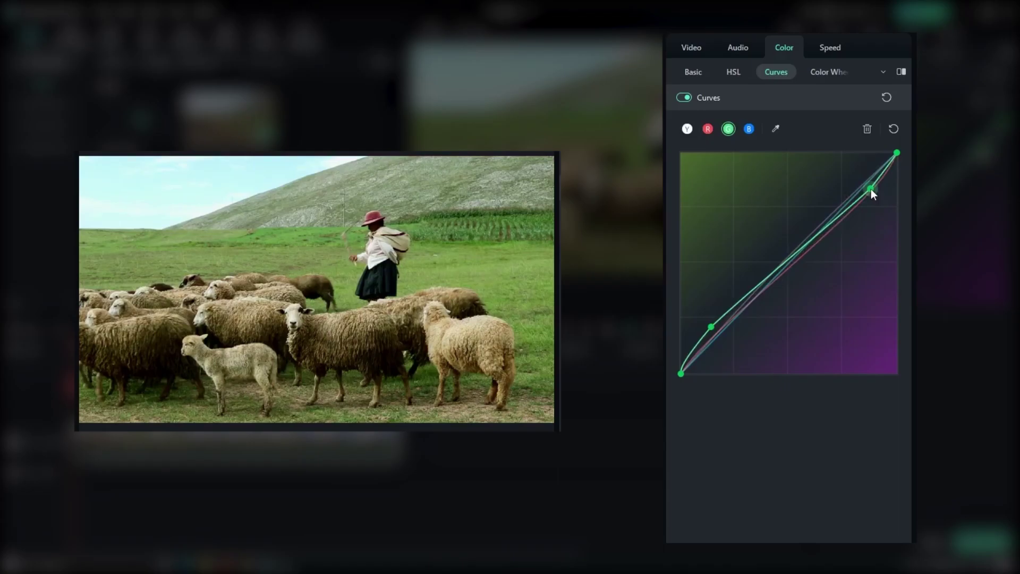
Shape the blue curve: lower the shadows, then add and nudge upper and middle points.
click(750, 128)
drag(727, 326, 732, 333)
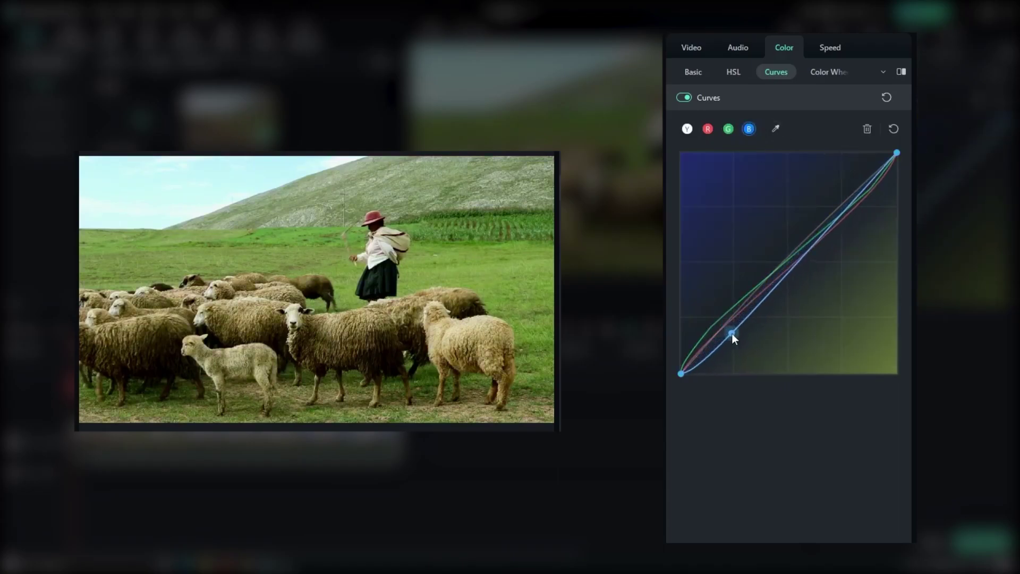
click(857, 199)
drag(856, 199, 850, 193)
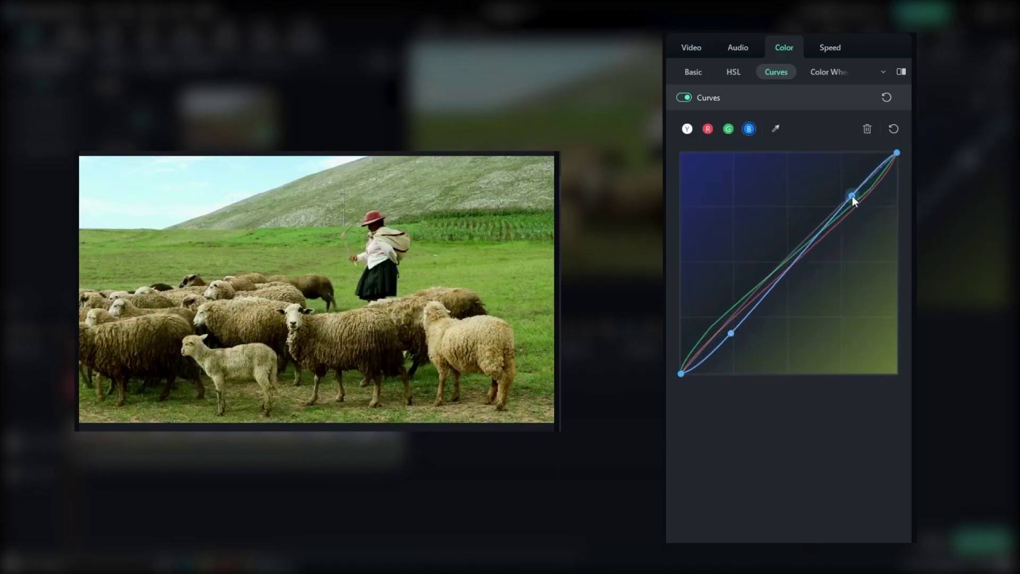
click(779, 268)
drag(779, 268, 789, 270)
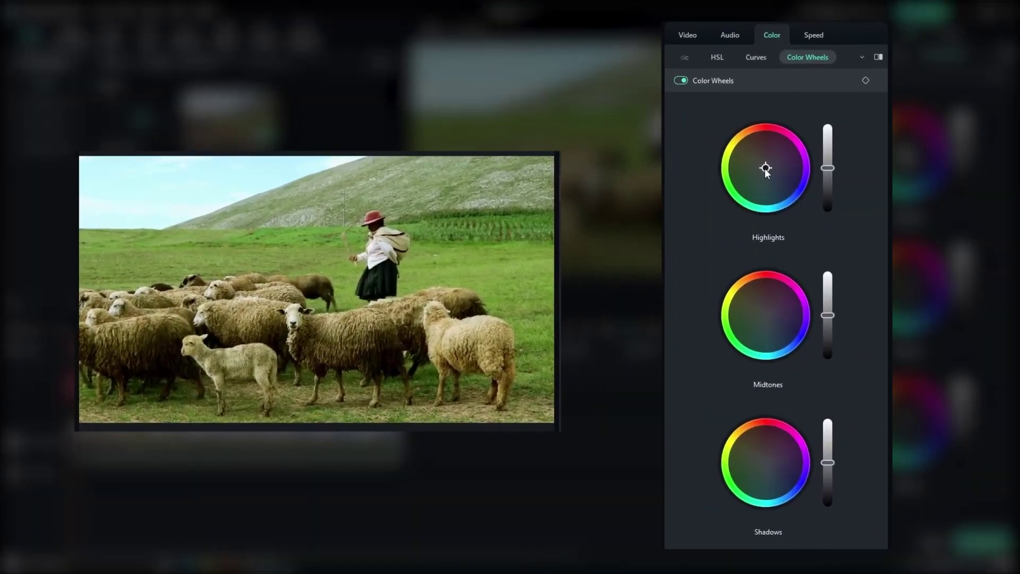
Shift the Highlights, Midtones and Shadows colour wheel pucks slightly off centre.
drag(764, 168, 759, 170)
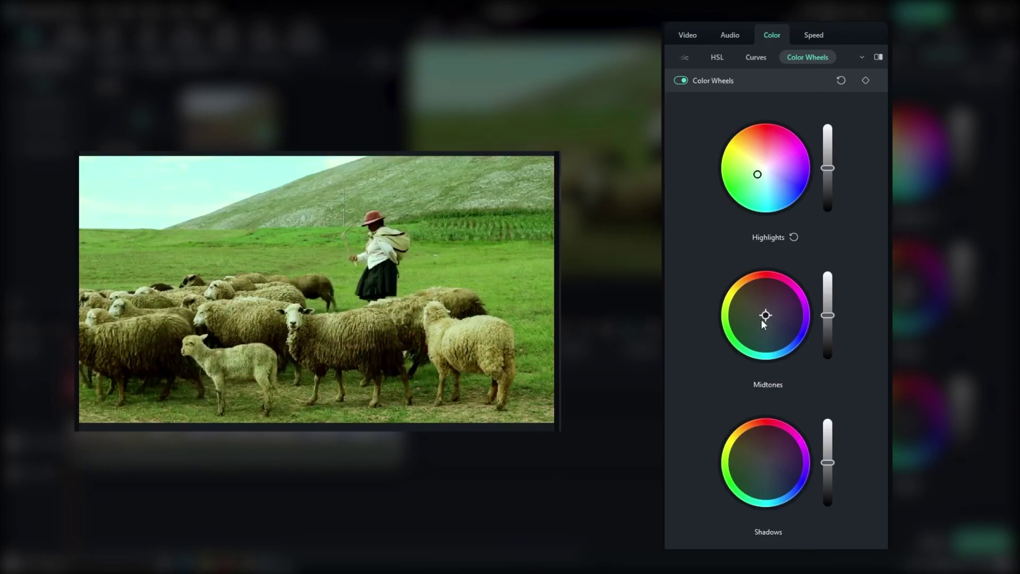
drag(760, 319, 764, 318)
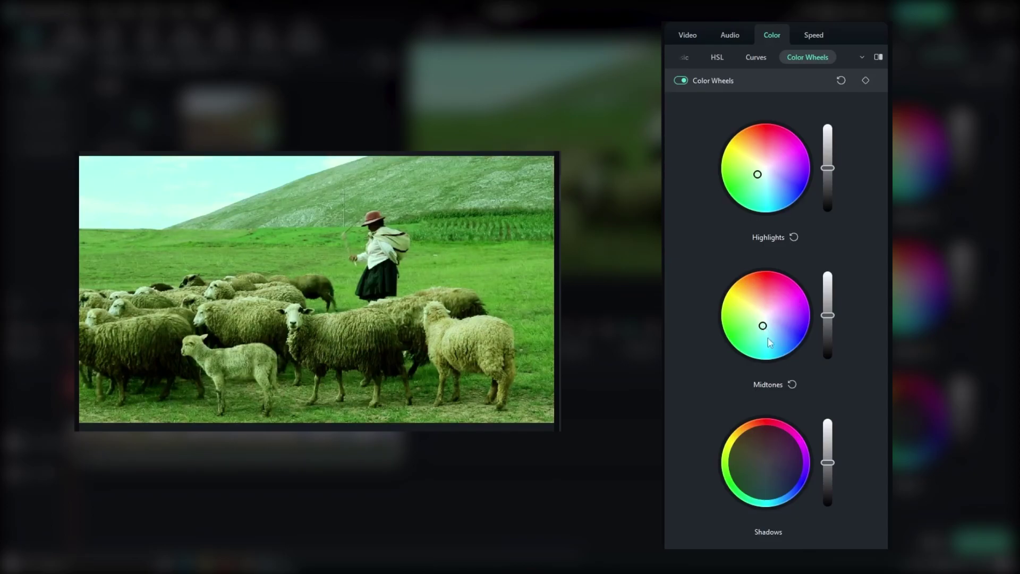
drag(765, 463, 762, 460)
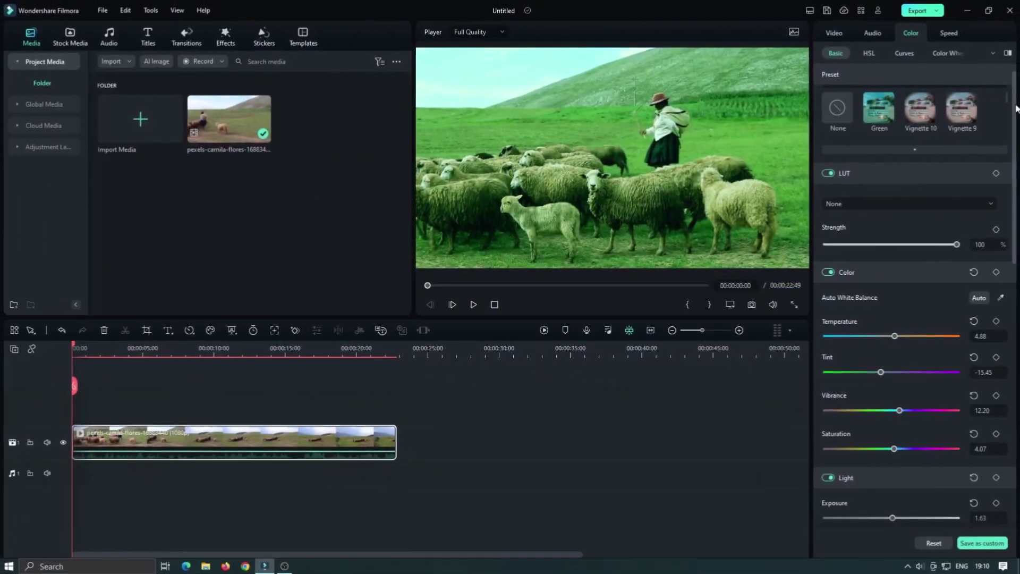
Raise the clip's Sharpen value to 18.70 in the Adjust section.
scroll(1012, 334, down, 10)
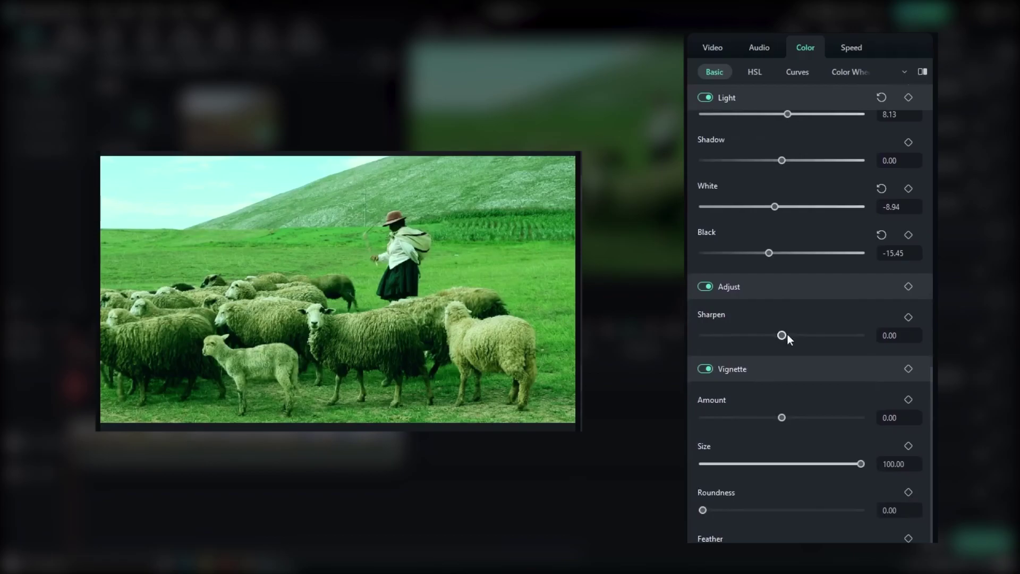
mouse_move(787, 334)
mouse_down()
mouse_move(716, 335)
mouse_move(824, 337)
mouse_move(746, 334)
mouse_move(797, 343)
mouse_up()
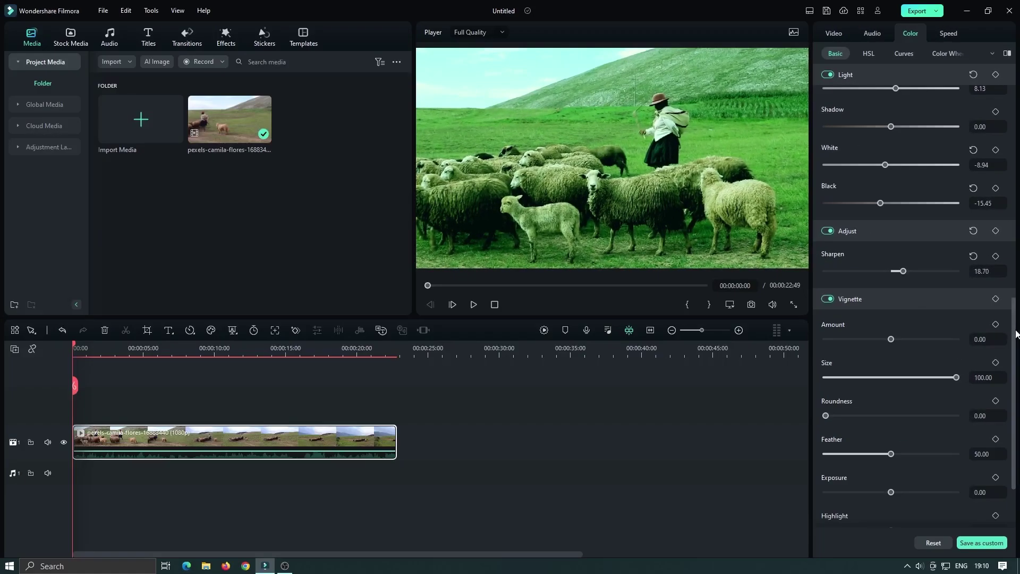
scroll(911, 303, up, 4)
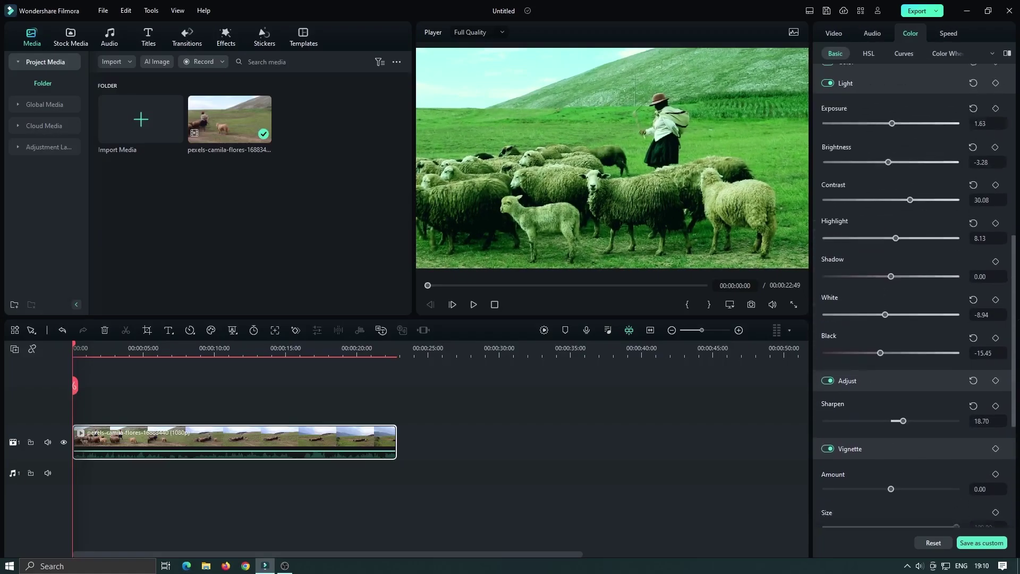
scroll(915, 303, up, 6)
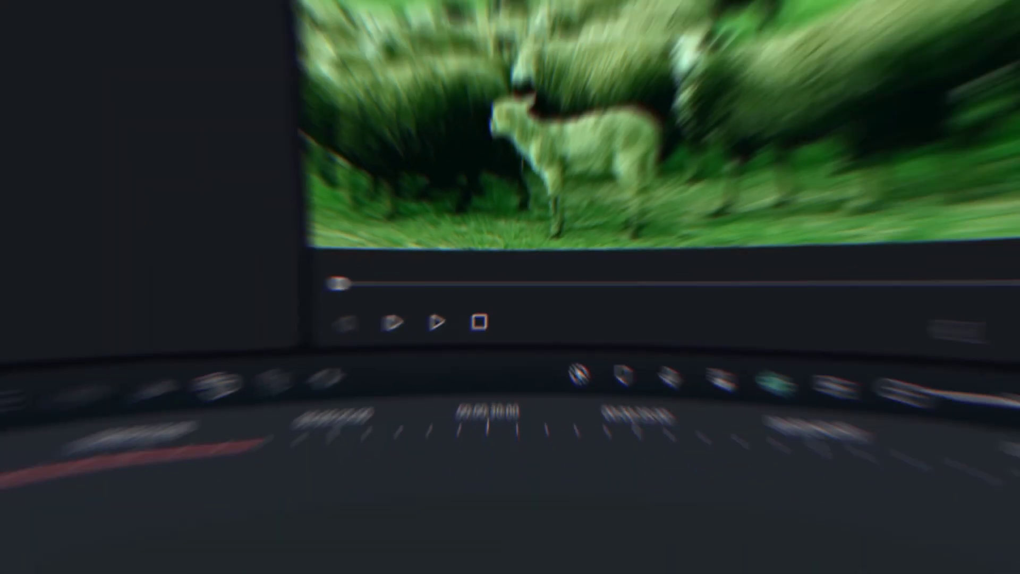
click(1007, 54)
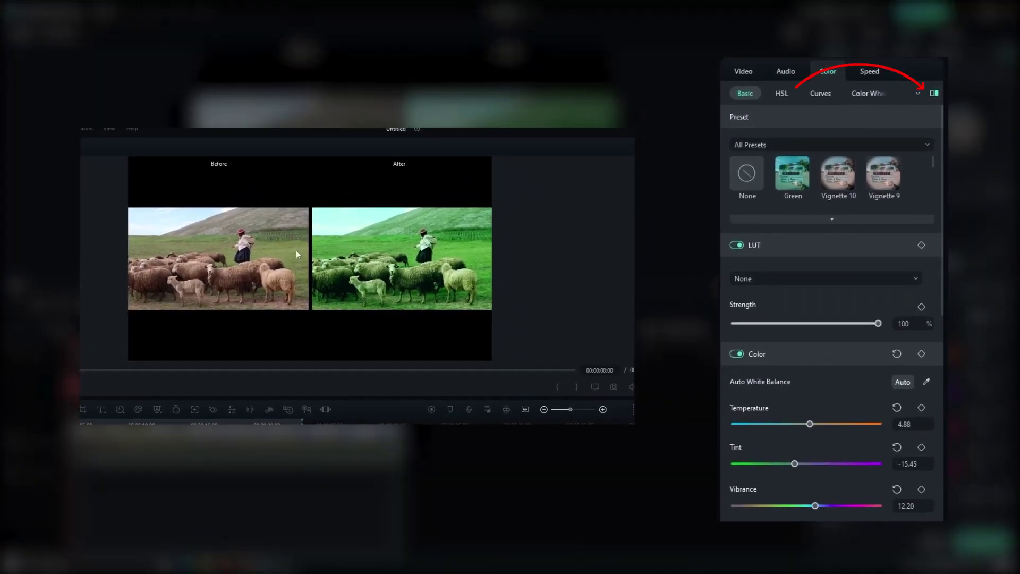
key(space)
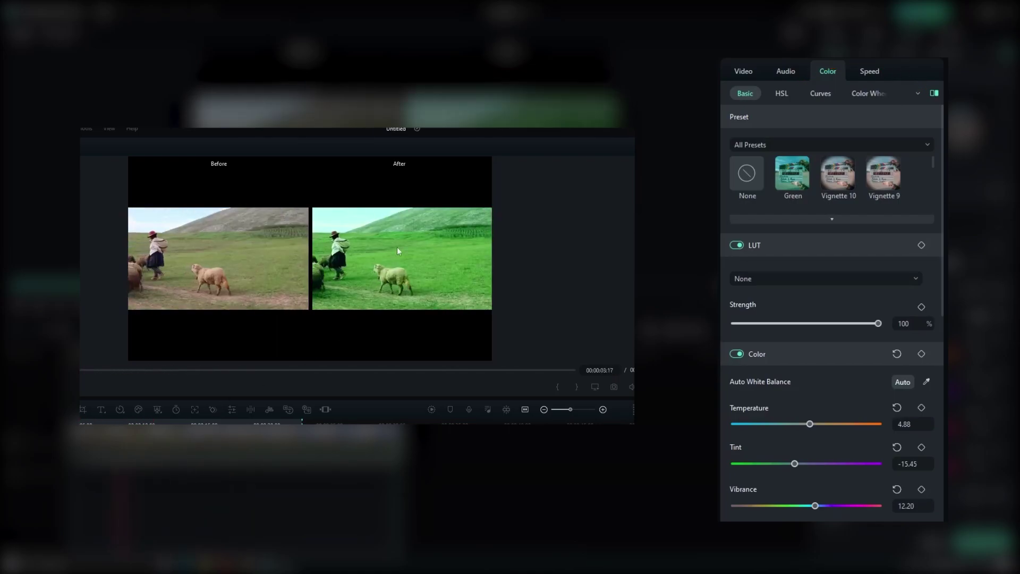
right_click(397, 247)
mouse_move(423, 362)
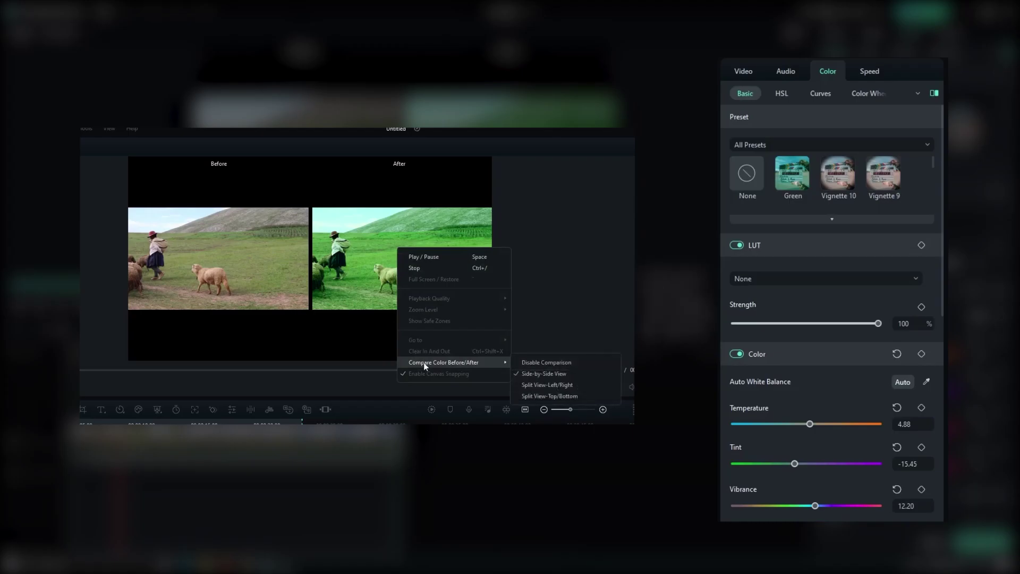
click(585, 365)
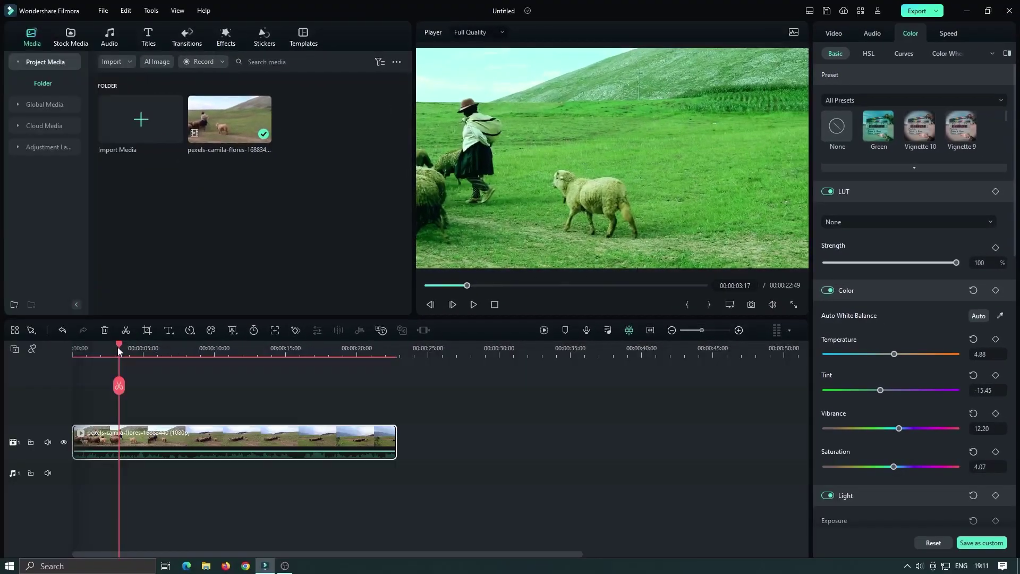
drag(117, 347, 37, 349)
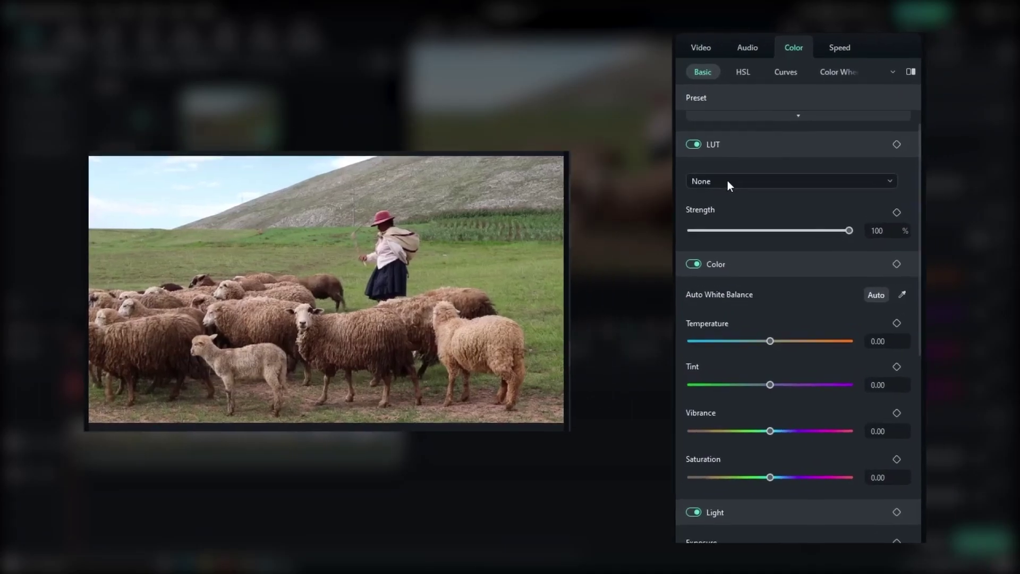
Apply the Teal _ Orange LUT and reduce its strength to 66%.
click(856, 144)
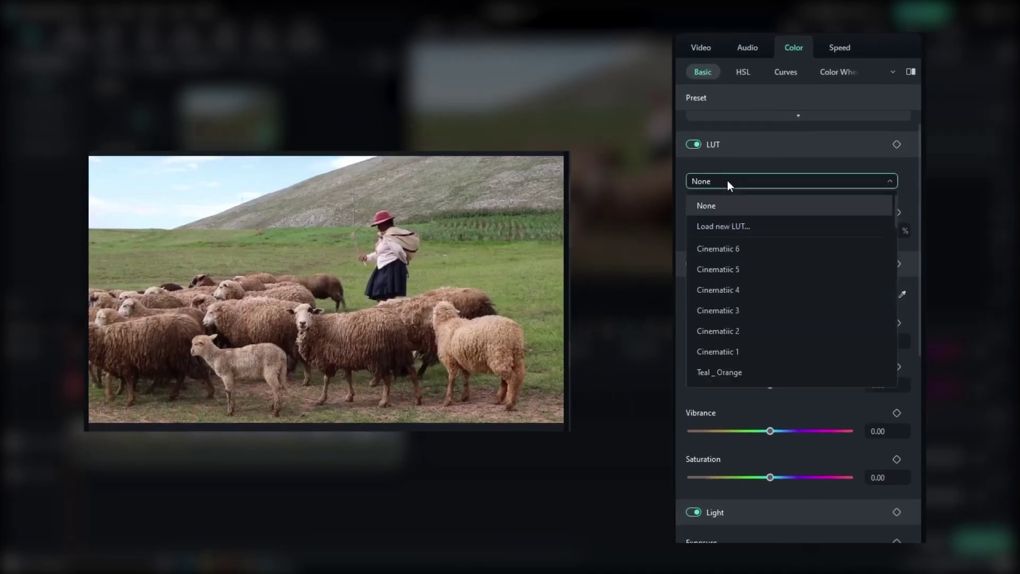
drag(894, 210, 897, 235)
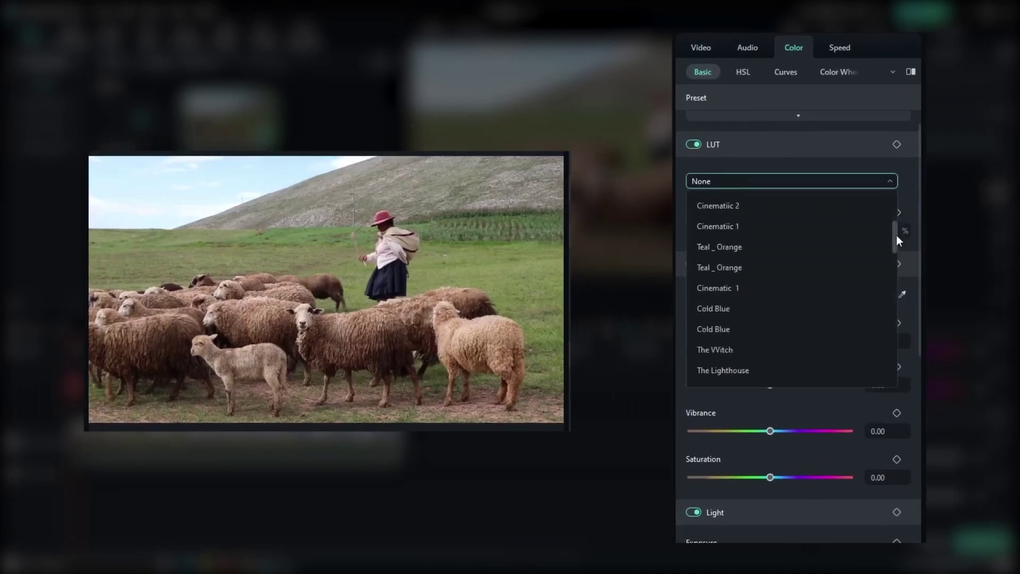
click(747, 247)
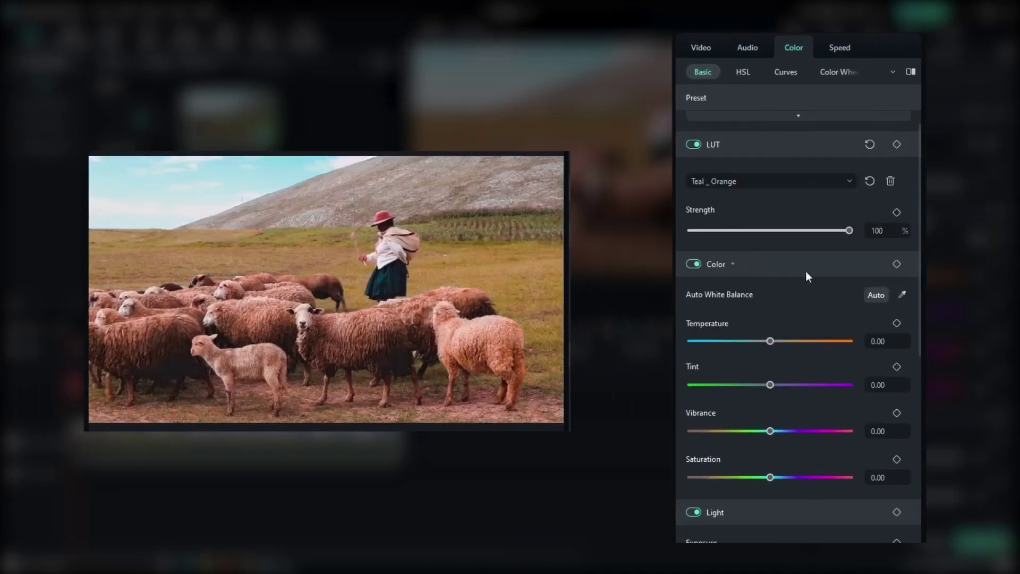
drag(844, 231, 795, 237)
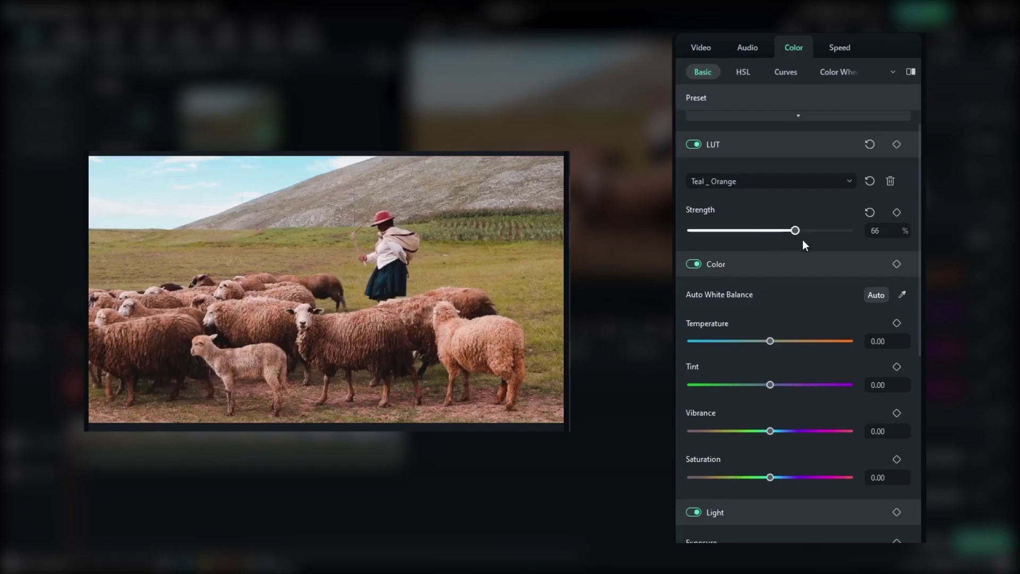
drag(920, 221, 917, 189)
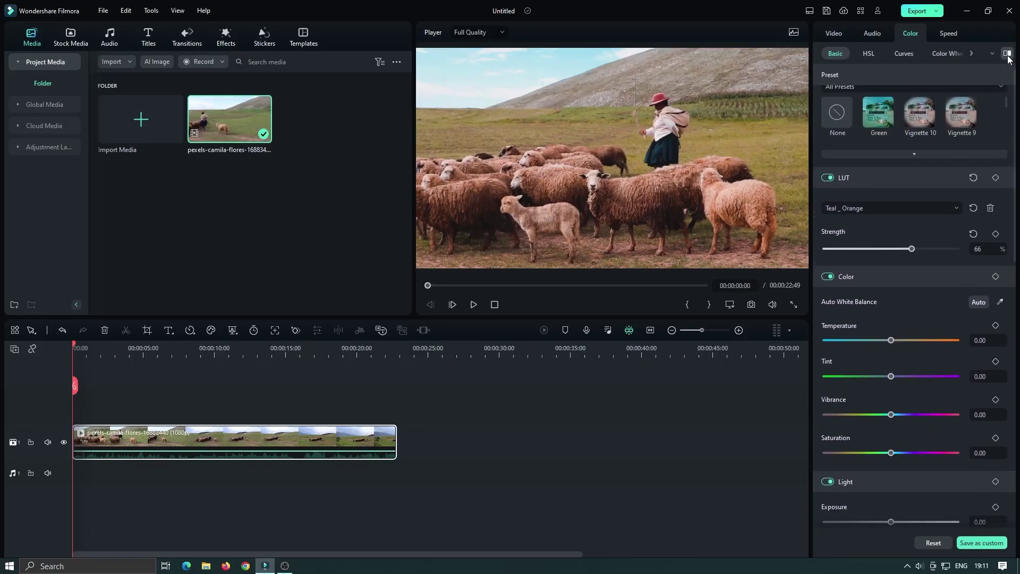
Toggle the before/after comparison and scroll through the colour preset panel.
click(1008, 55)
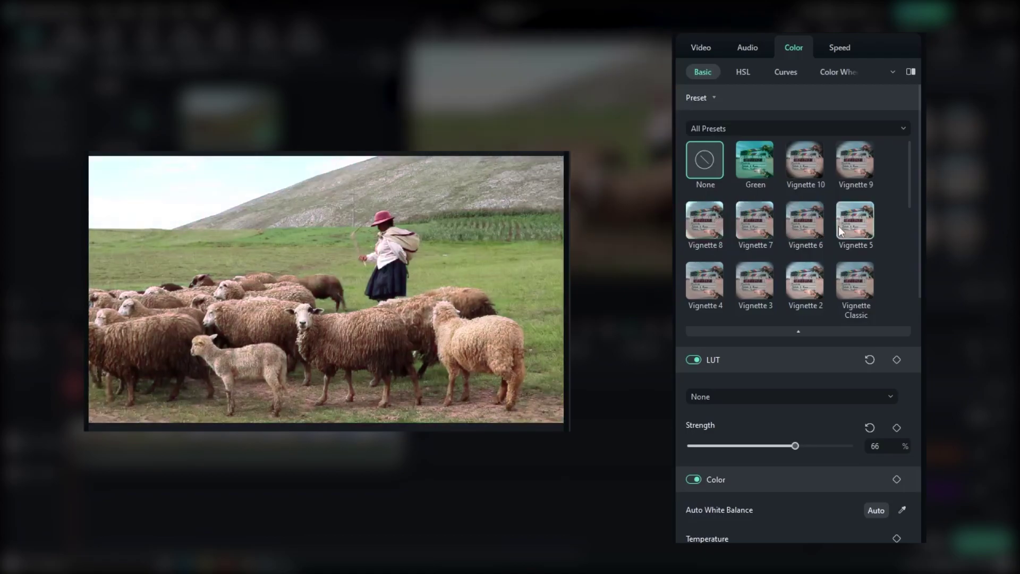
drag(905, 167, 909, 220)
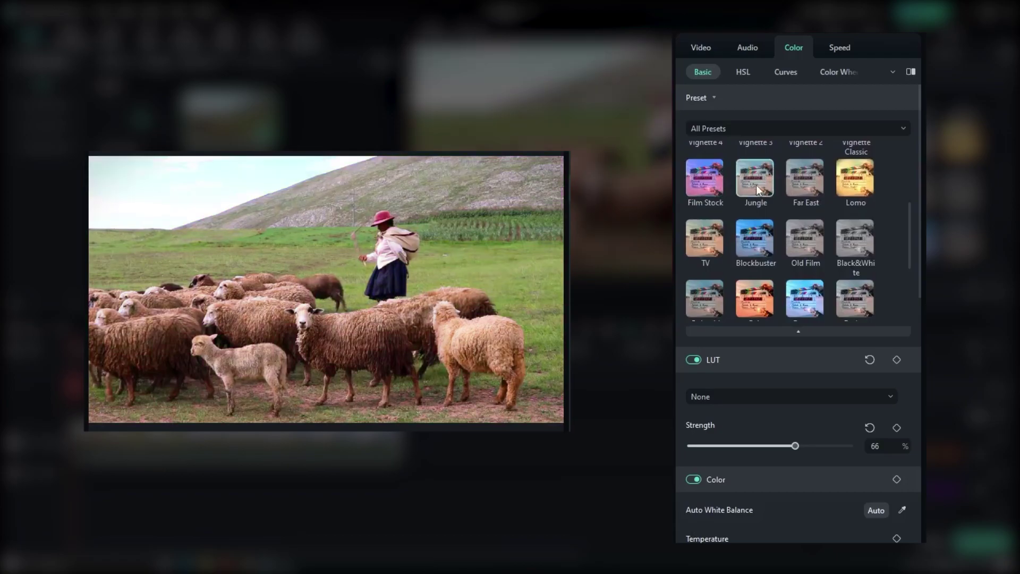